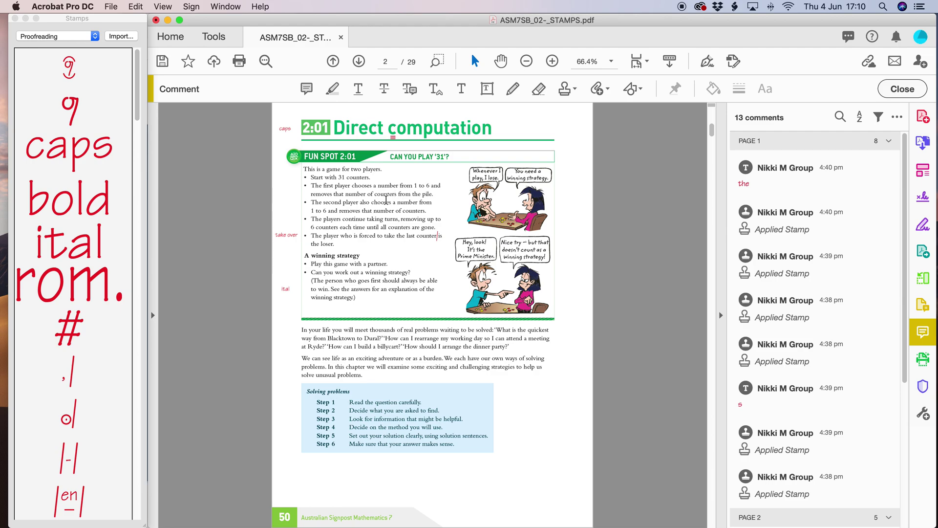
In Commenting preferences, stop always using the log-in name as comment author
click(58, 6)
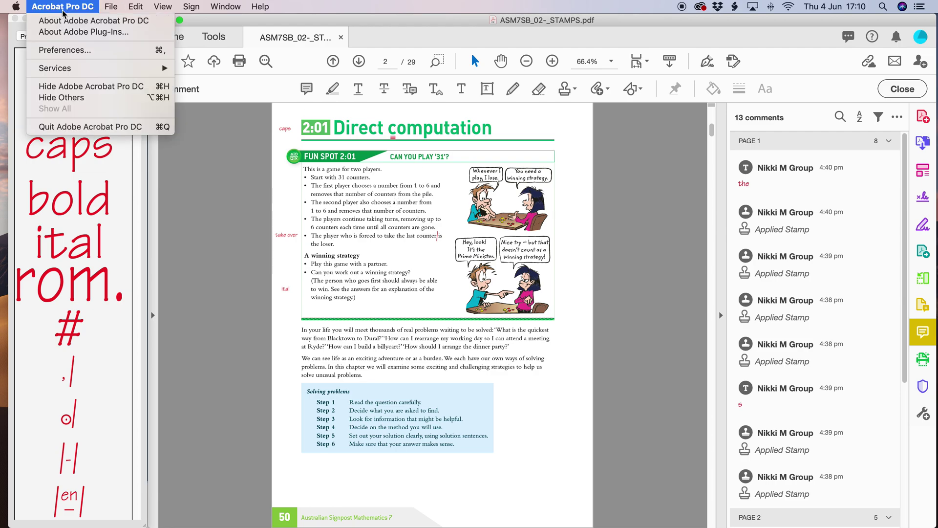
click(65, 48)
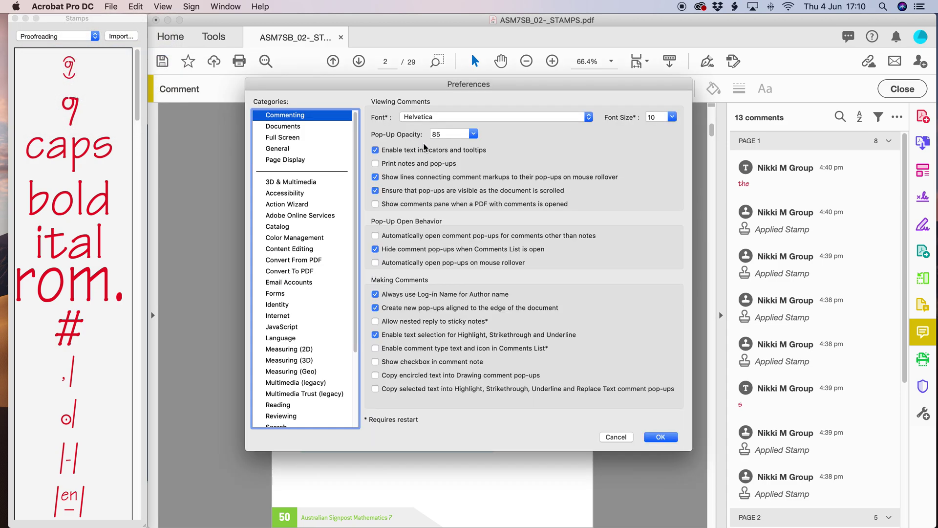
click(376, 295)
click(663, 437)
scroll(810, 412, down, 5)
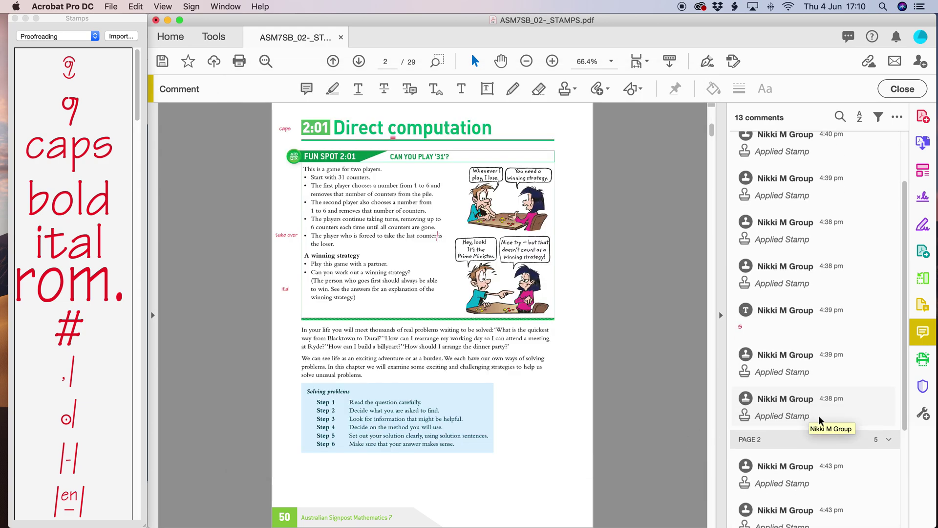
Select the 4:39 pm stamp comment on page 1 and bring up its options menu
click(881, 314)
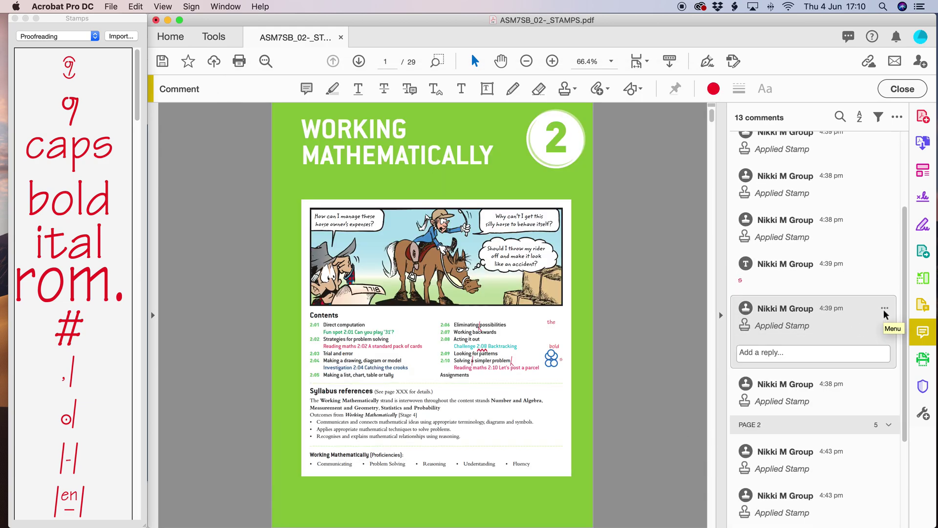
click(888, 315)
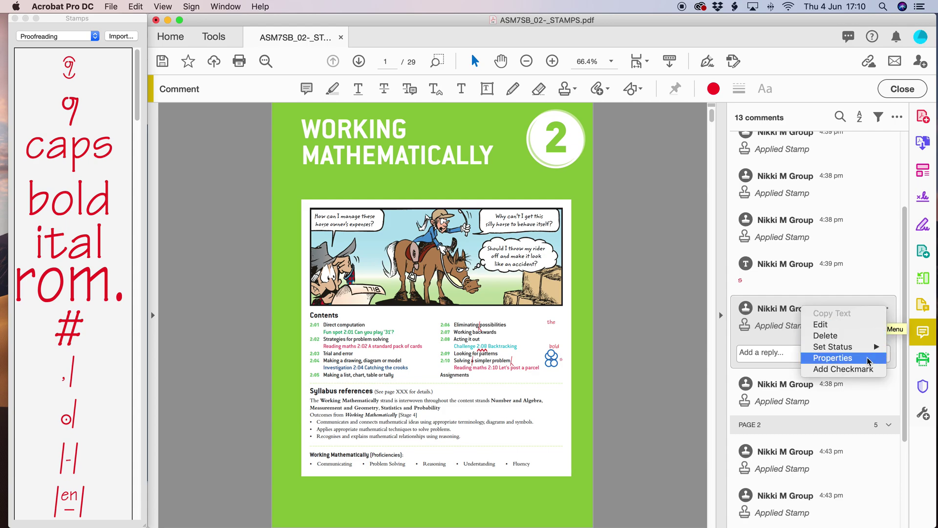
Set the stamp's author to 'Proofreader' in its General properties and make these properties the default
click(862, 362)
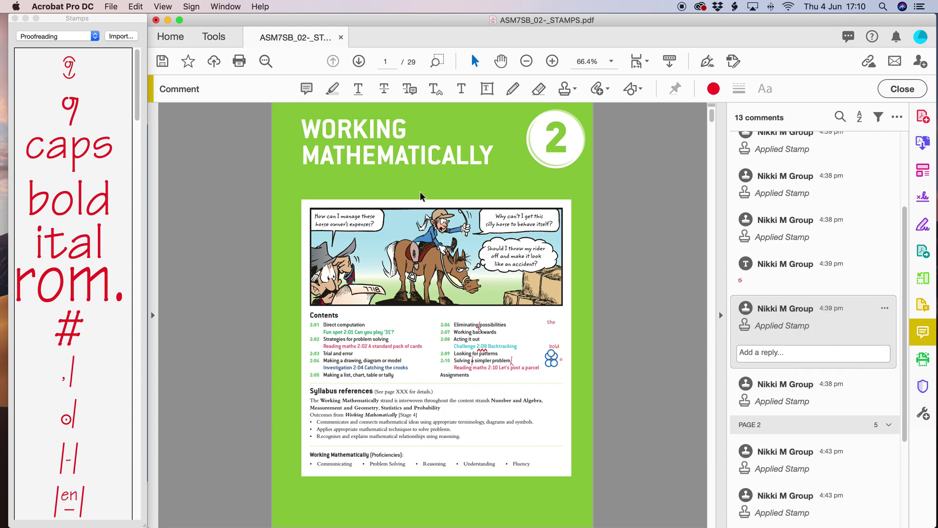
click(437, 145)
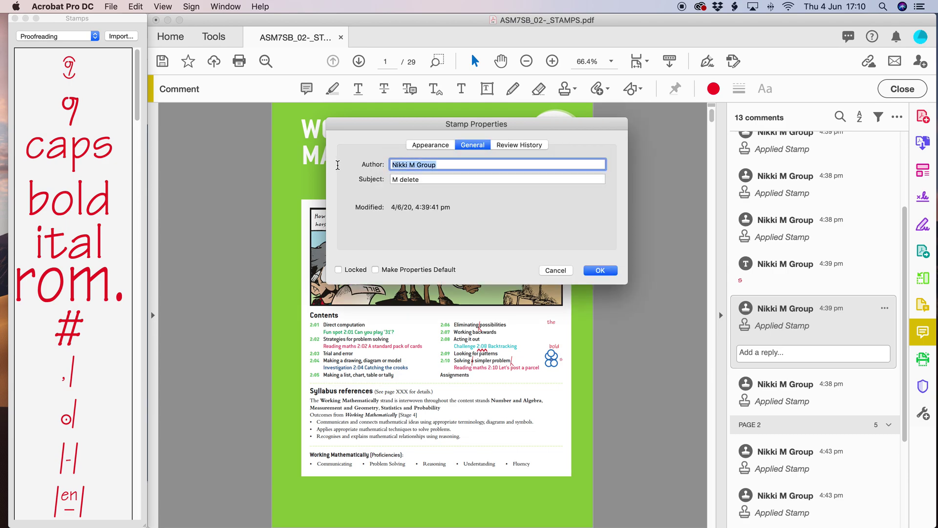
text(Proofre)
text(ader)
click(376, 270)
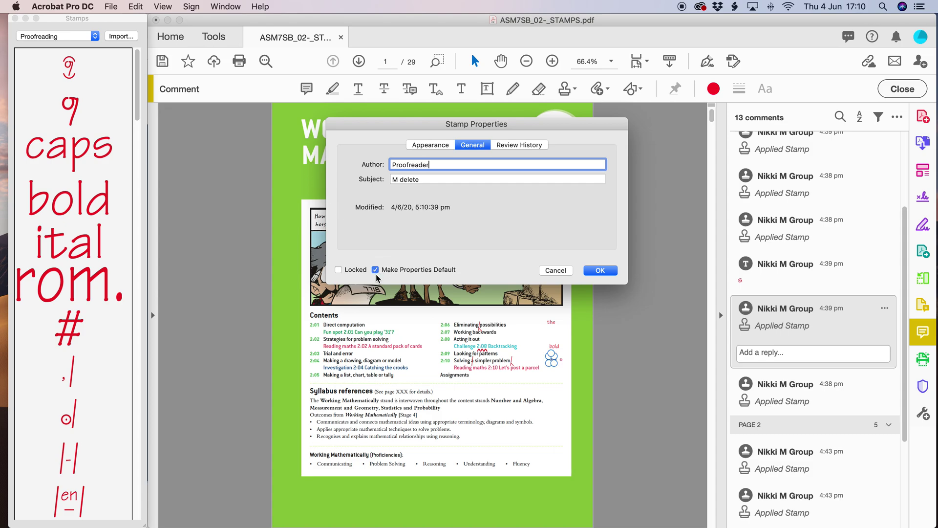
click(597, 273)
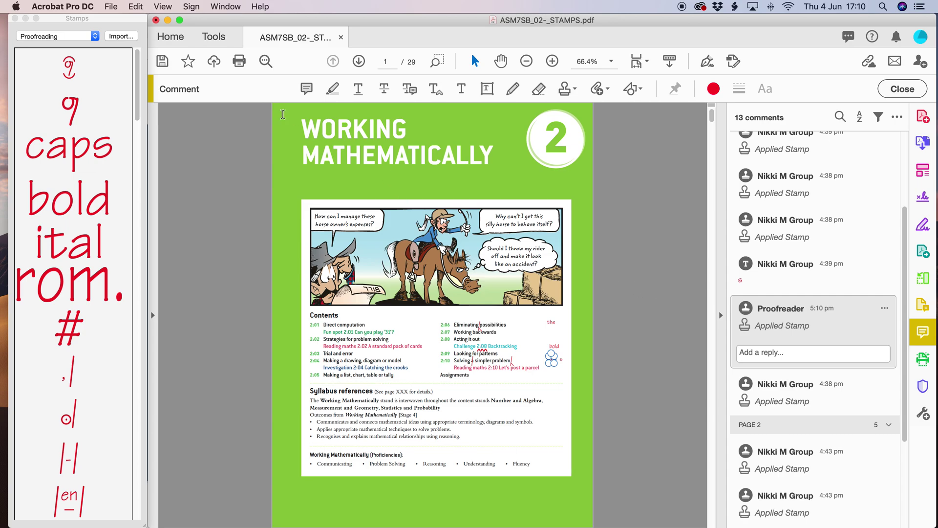
click(226, 128)
Enable 'Show checkbox in comment note' in the Commenting preferences
click(63, 6)
click(65, 50)
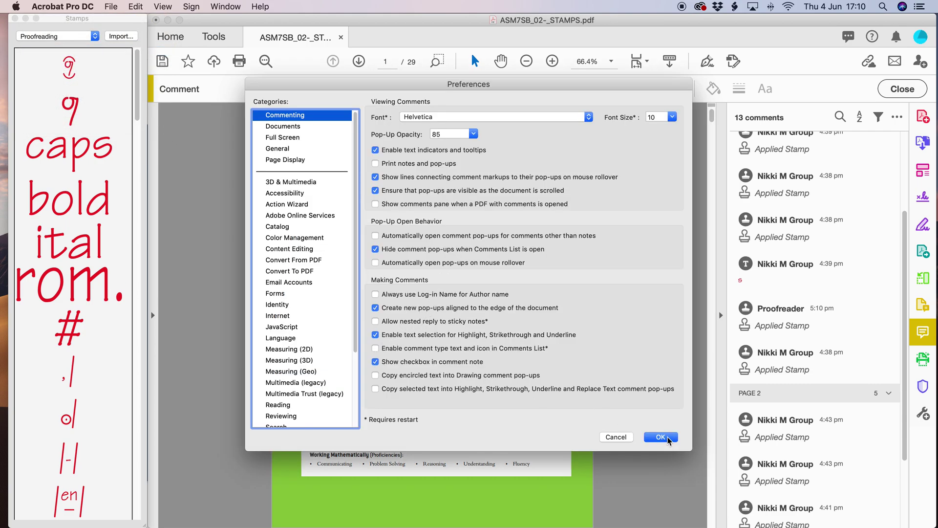
click(660, 437)
Tick the first page-2 stamp comment (4:43 pm) as done in the comments list
click(813, 430)
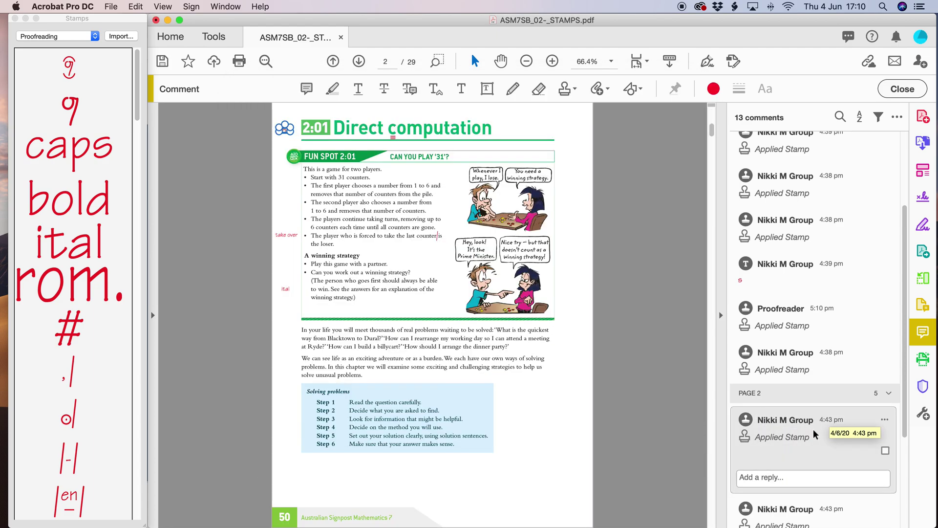
click(885, 368)
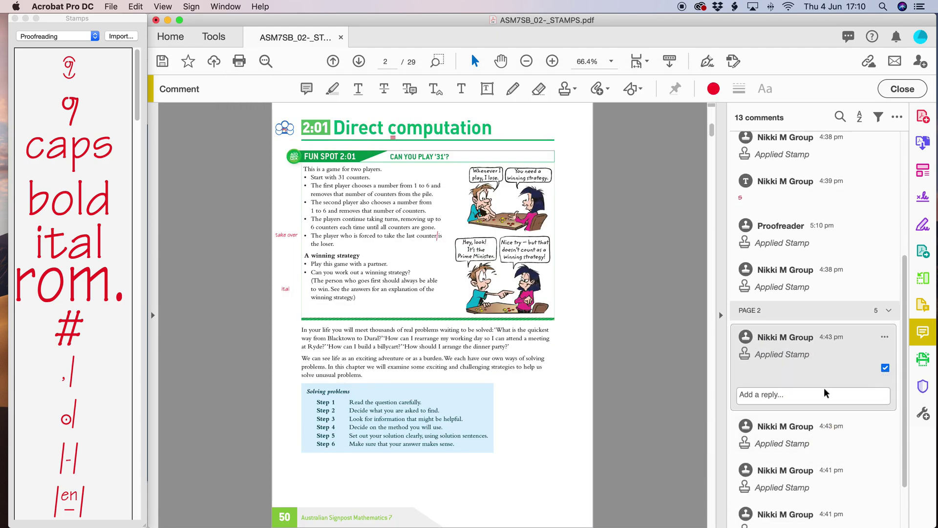
click(622, 328)
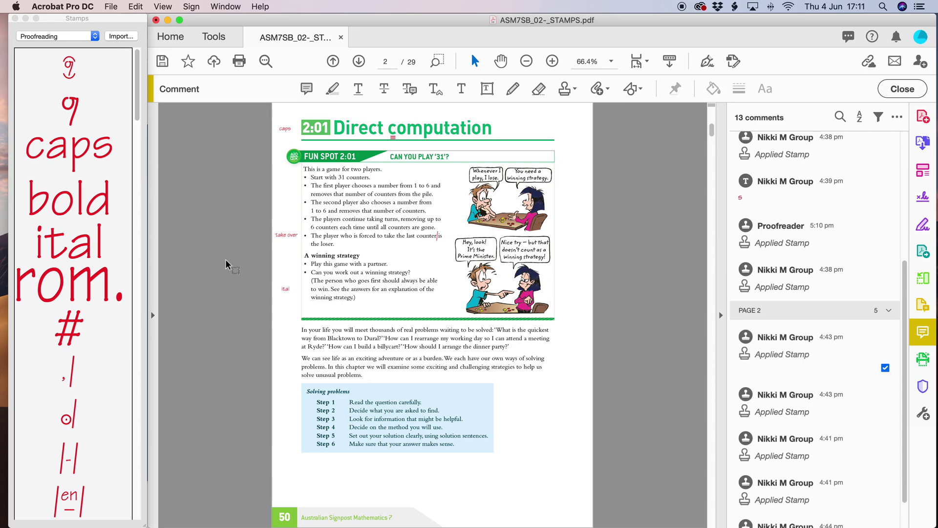
Set the comment pop-up font size to 12 in Commenting preferences and return to the page
click(53, 6)
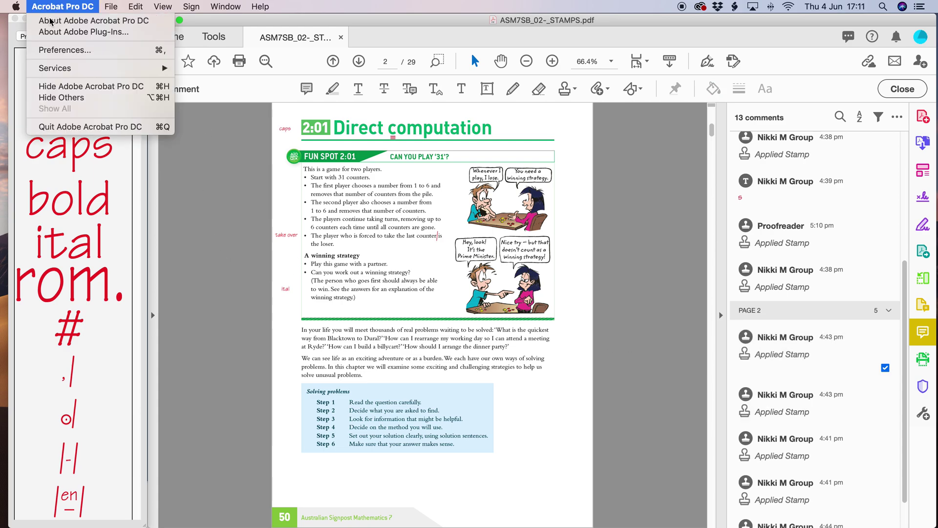
click(196, 122)
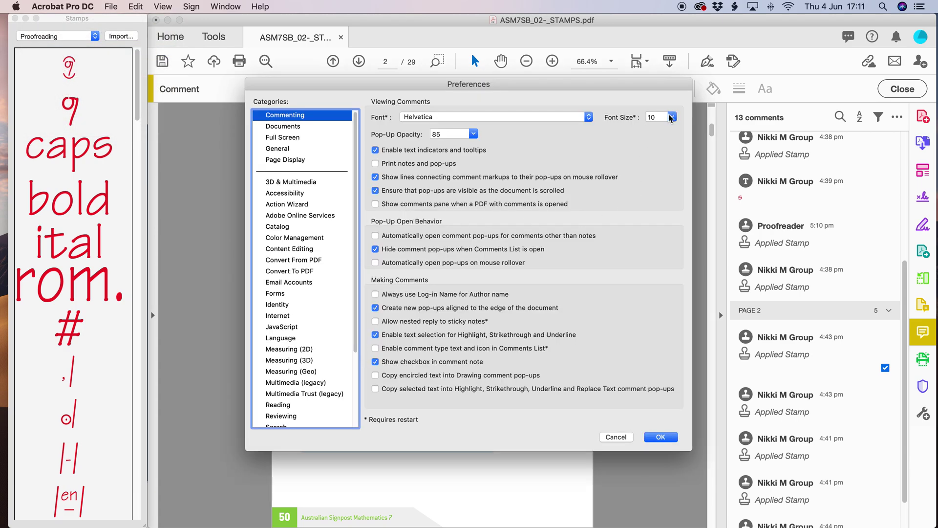
click(672, 117)
click(660, 152)
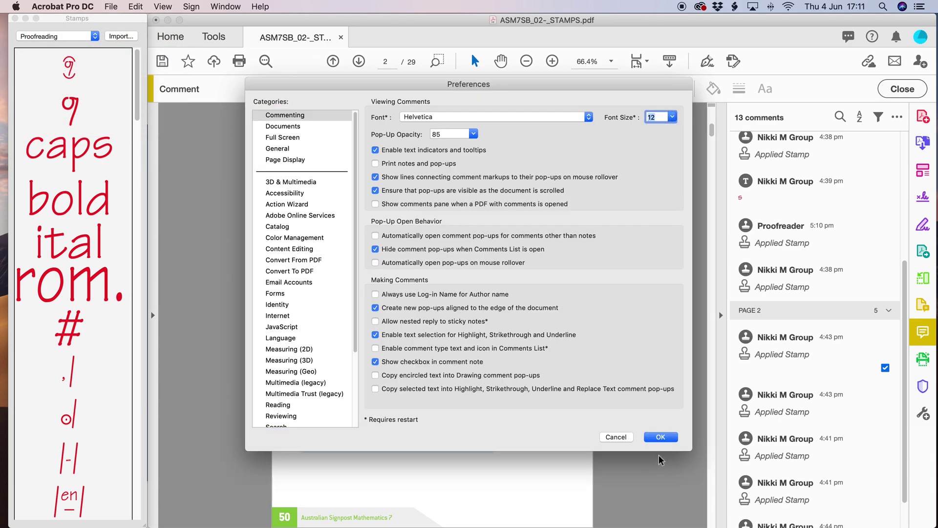
click(661, 438)
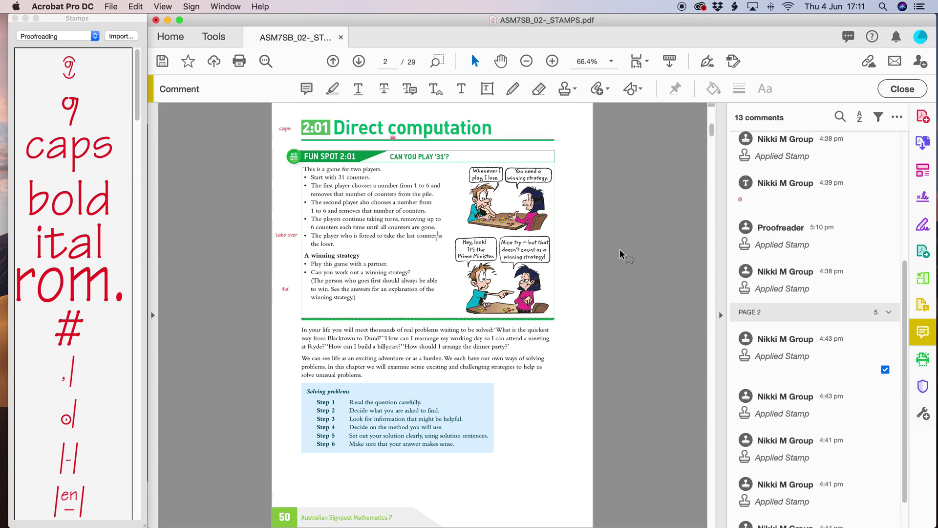
scroll(622, 249, up, 3)
scroll(623, 249, up, 2)
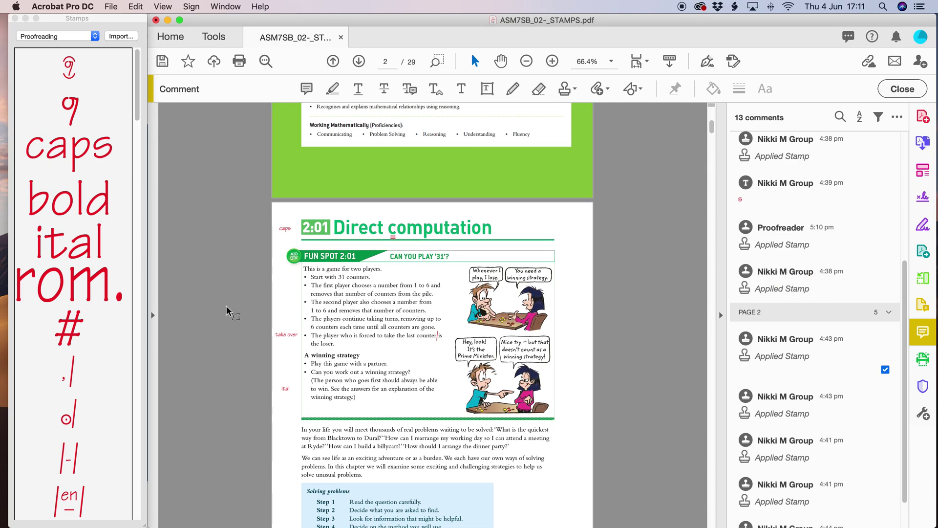
right_click(810, 61)
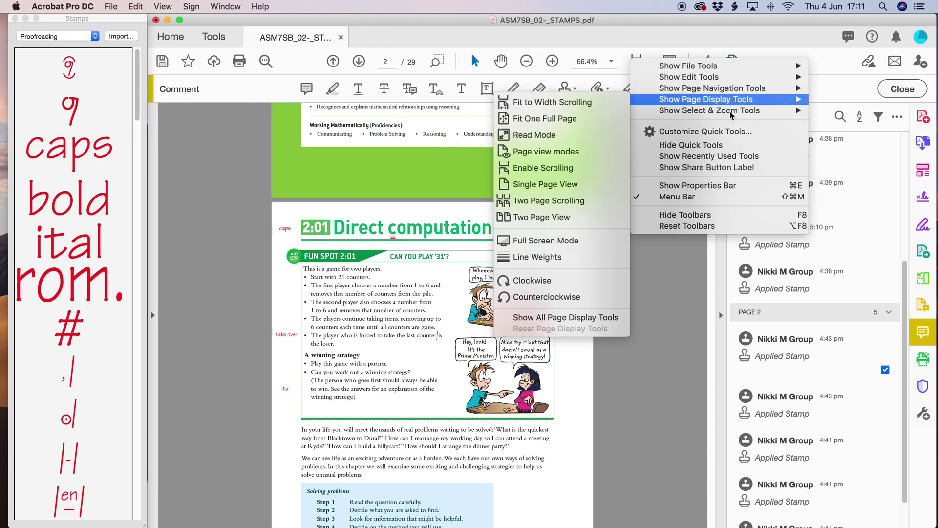
mouse_move(710, 110)
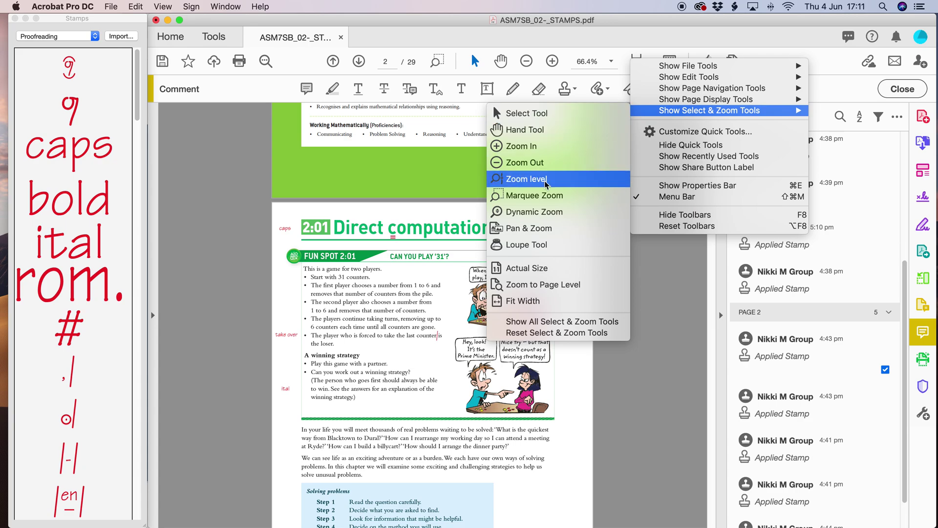
Add the Marquee Zoom tool to the toolbar via Show Select & Zoom Tools
click(535, 195)
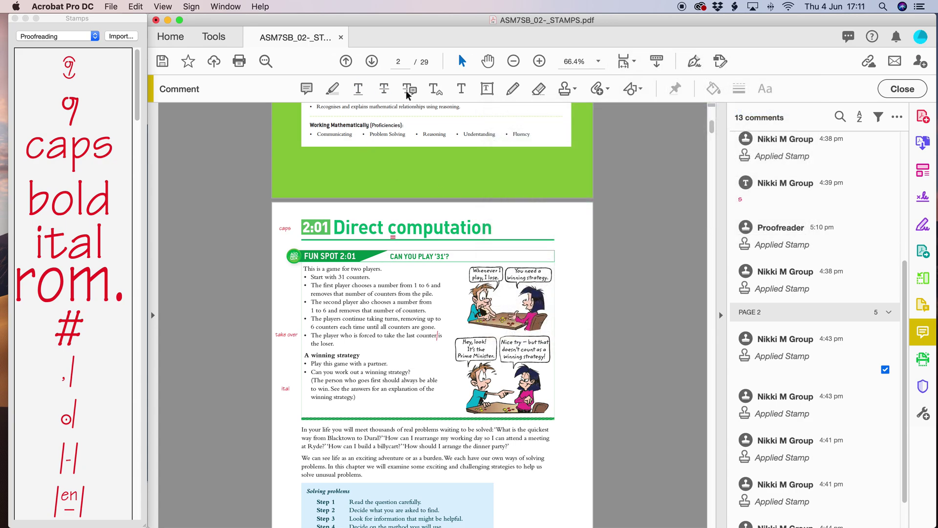
right_click(777, 58)
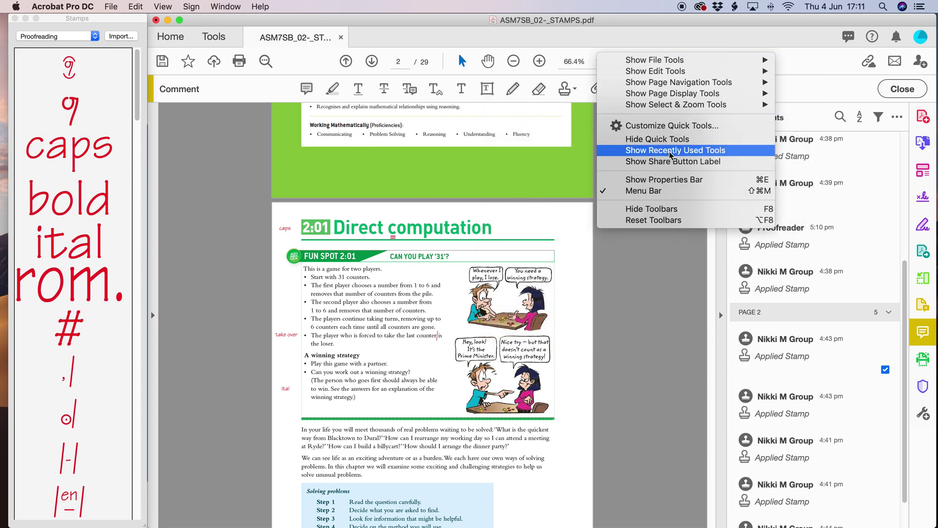
mouse_move(676, 104)
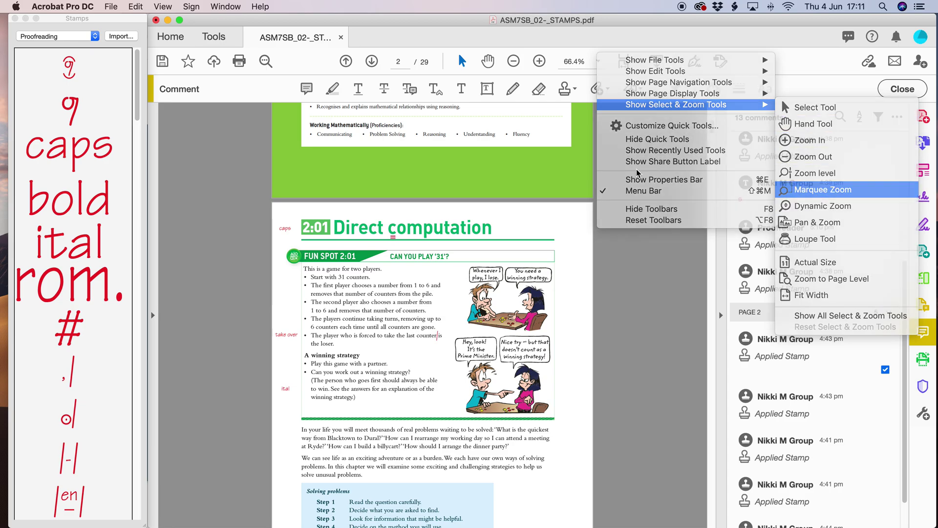
click(818, 190)
scroll(487, 244, up, 10)
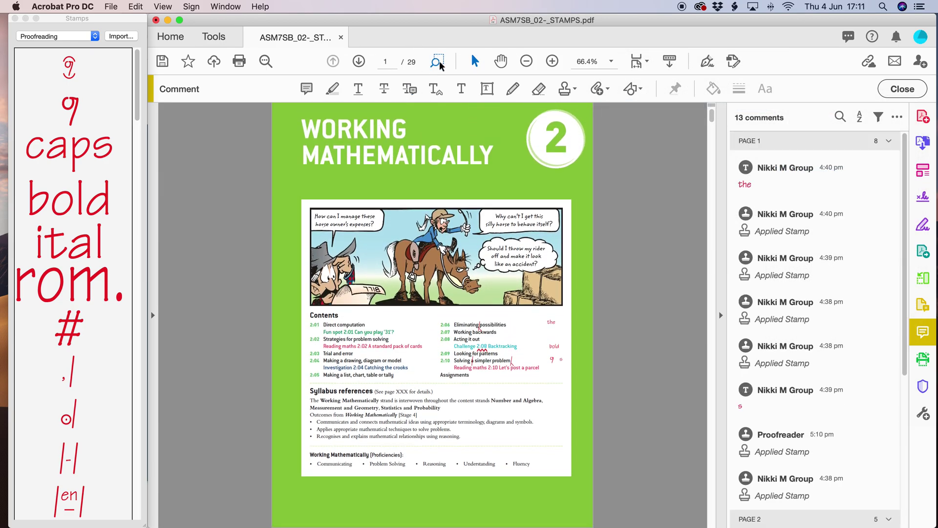
Marquee-zoom in on page 1's contents list, then return to the selection tool
click(438, 63)
drag(427, 303, 603, 407)
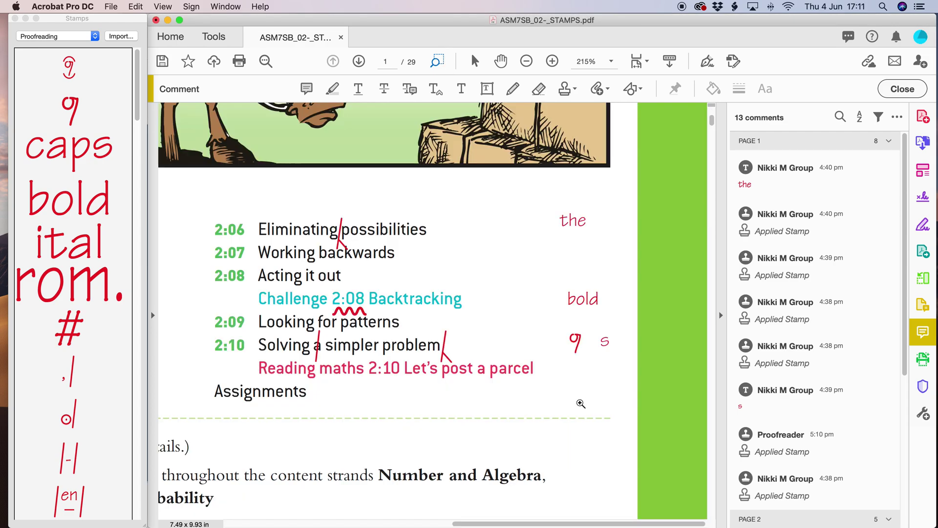
click(474, 64)
click(358, 316)
right_click(359, 318)
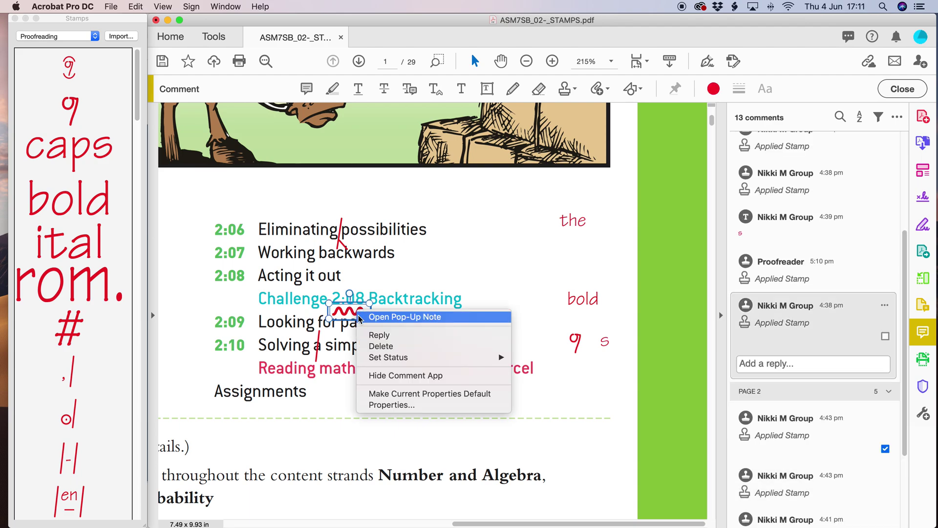
click(391, 405)
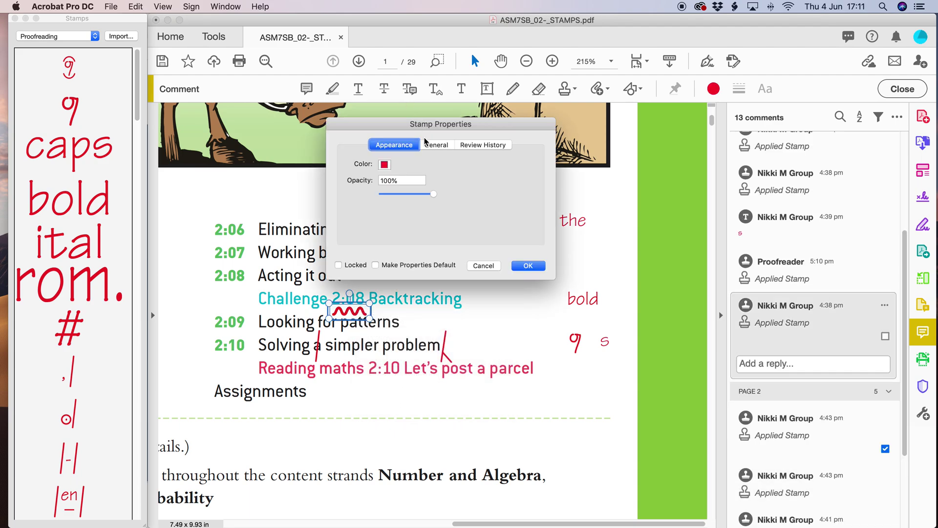
click(439, 149)
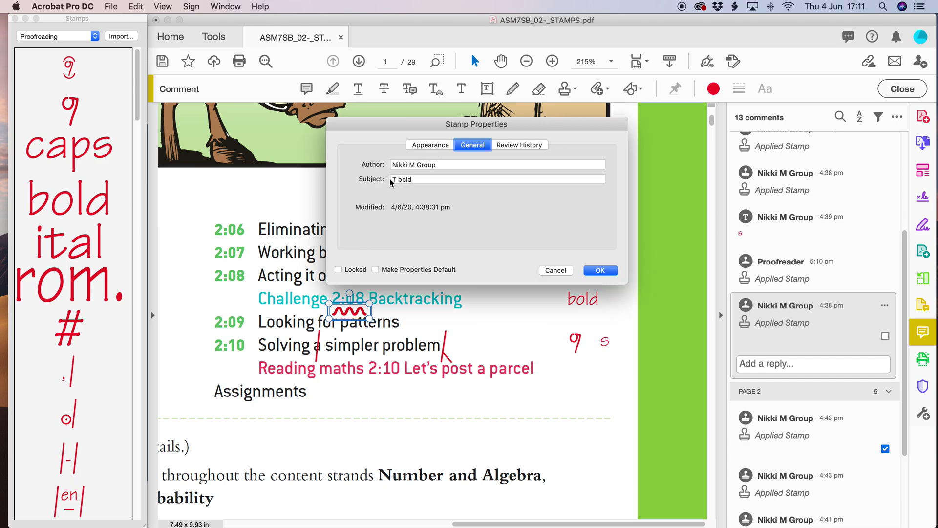
click(601, 272)
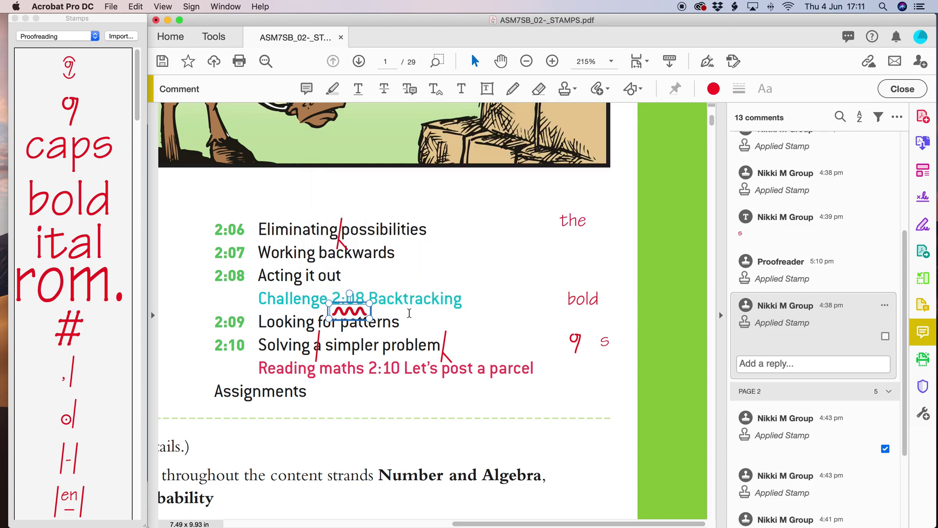
click(412, 319)
mouse_move(404, 521)
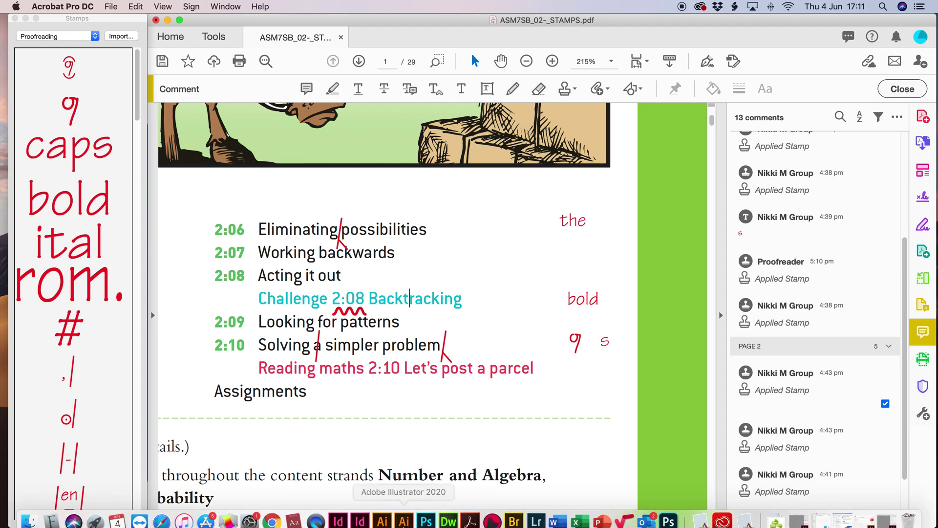
In Chrome, open the 'Using proofreading marks' guide PDF via Download Guide
click(272, 513)
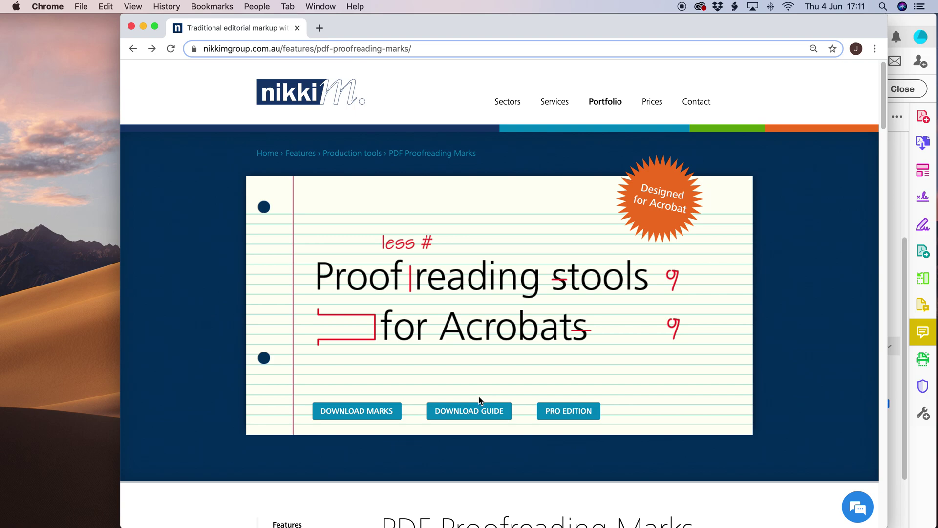
click(478, 416)
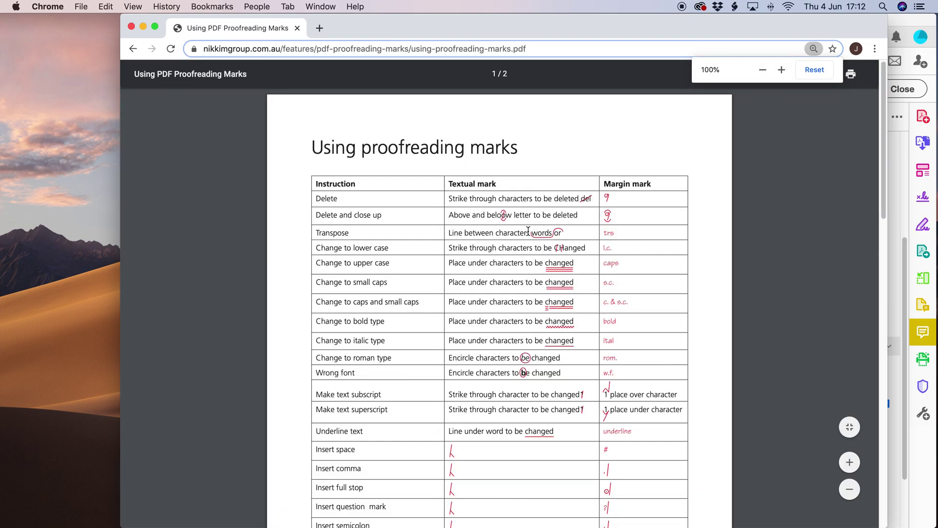
scroll(530, 234, down, 2)
scroll(507, 220, up, 1)
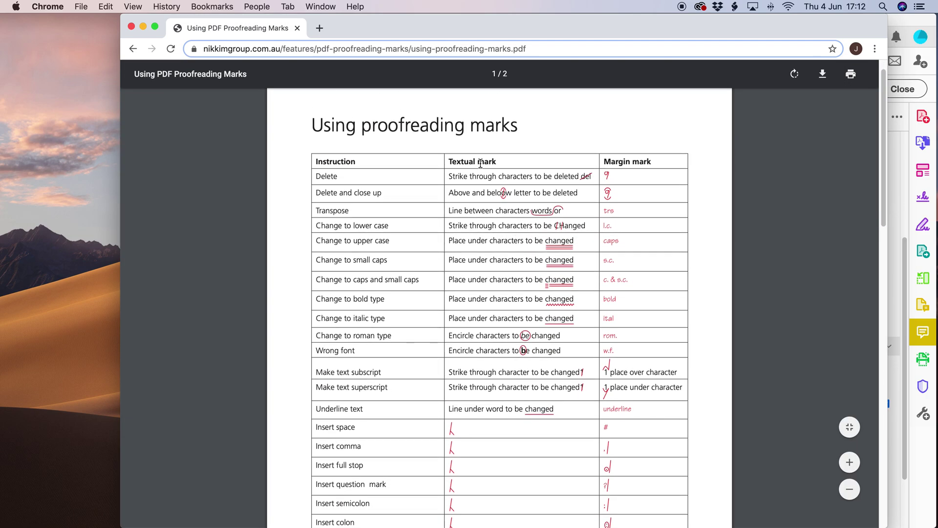